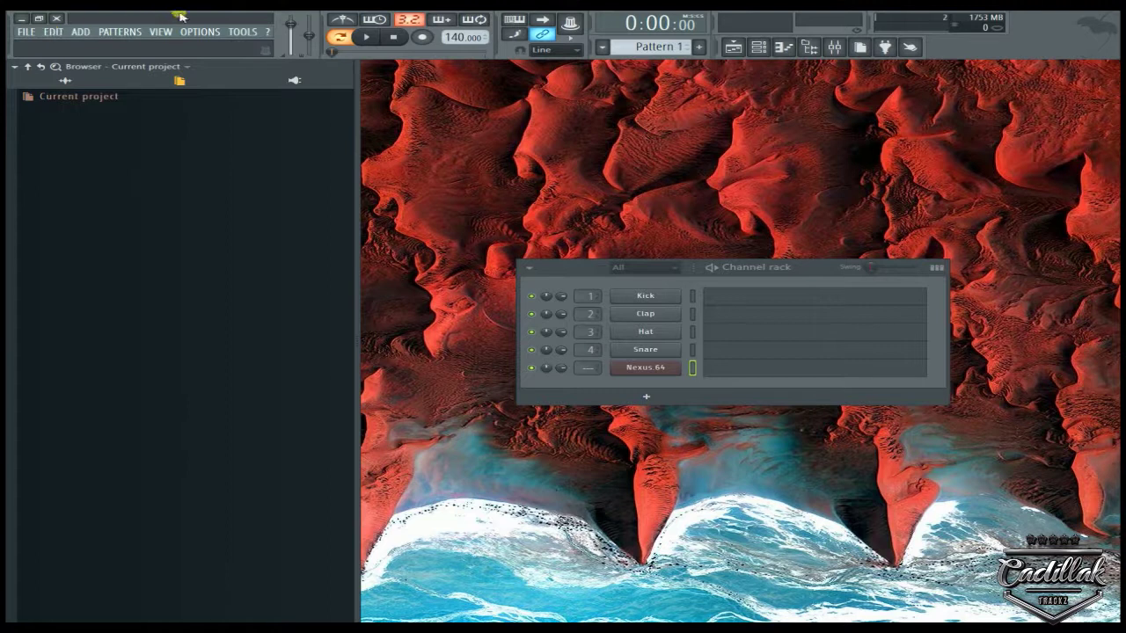
Step: Set the browser to show all locations, collapse the tree, and expand the DRUMS 2016 folder
click(174, 33)
click(180, 16)
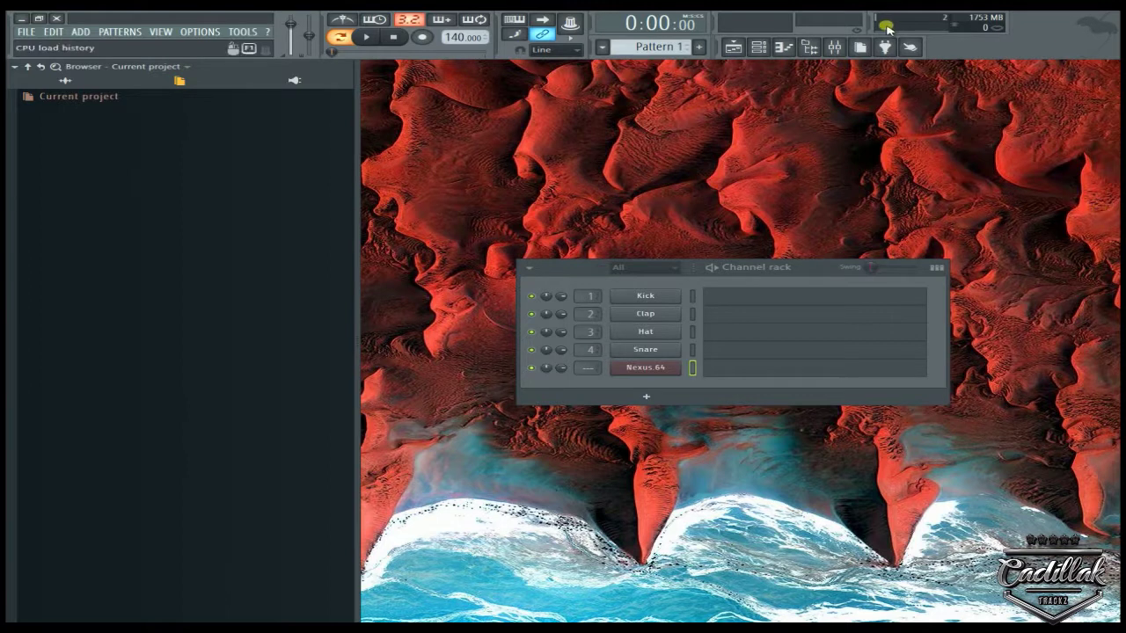
click(809, 47)
click(809, 47)
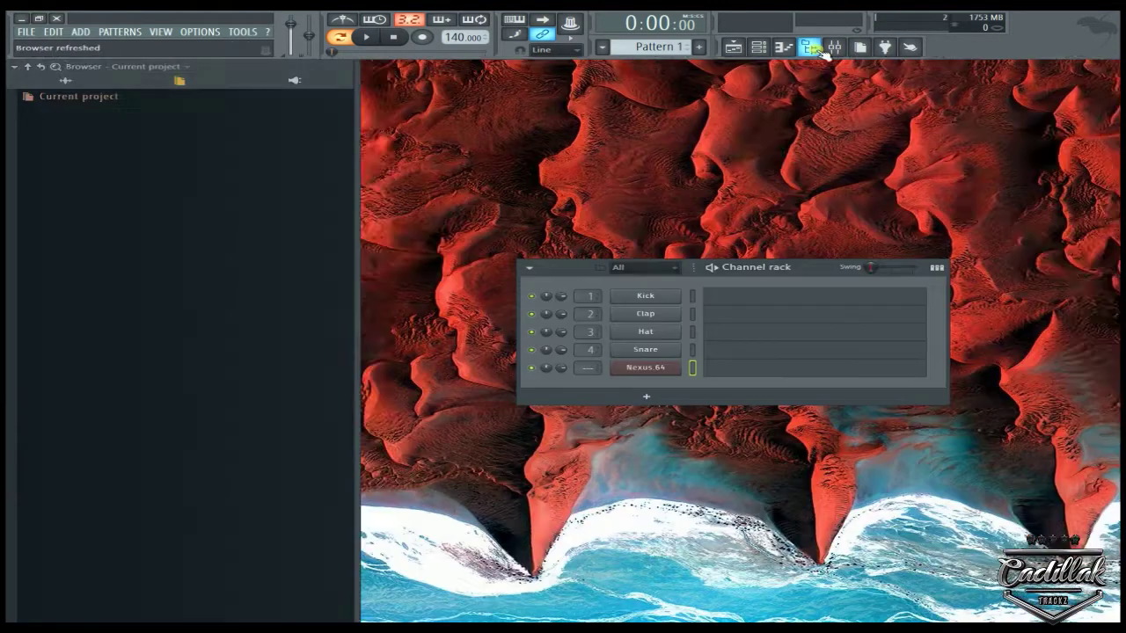
click(62, 80)
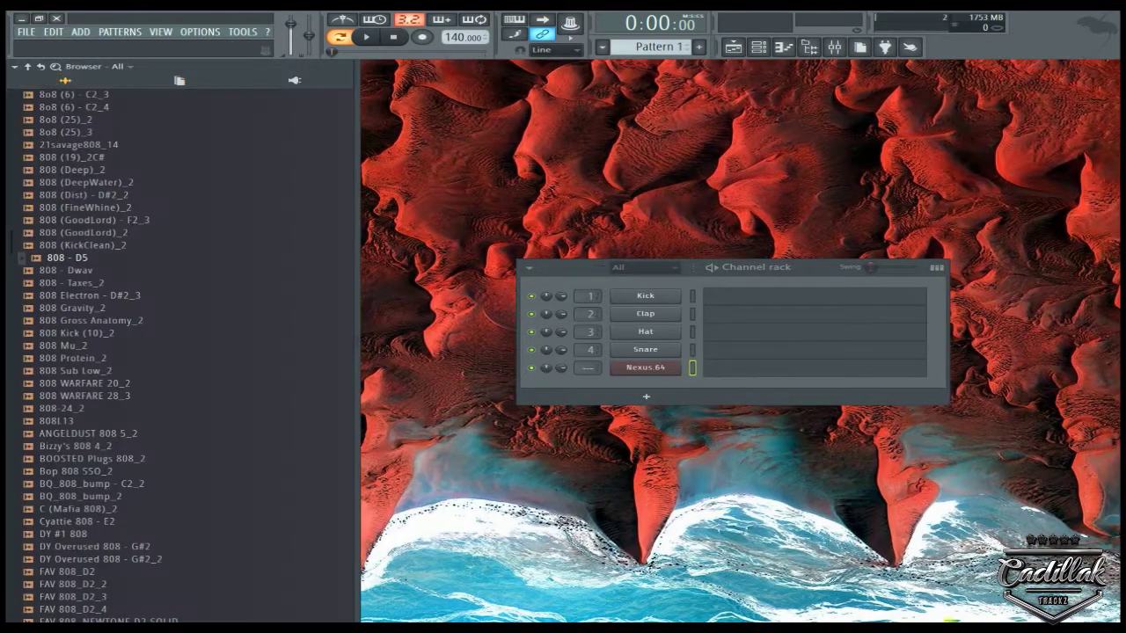
click(28, 66)
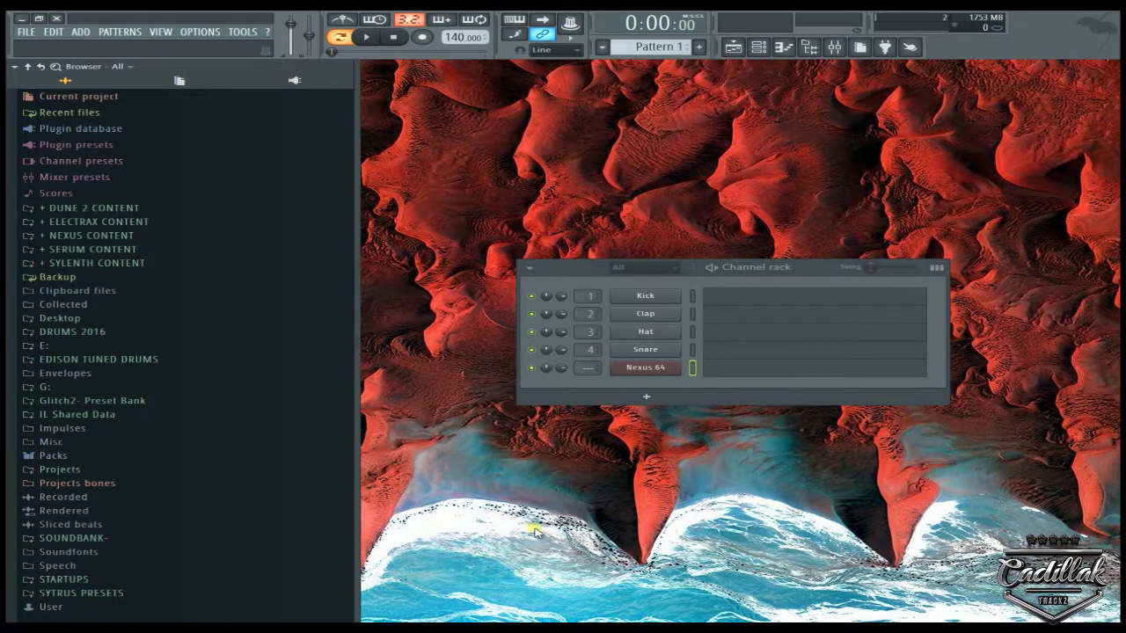
click(88, 332)
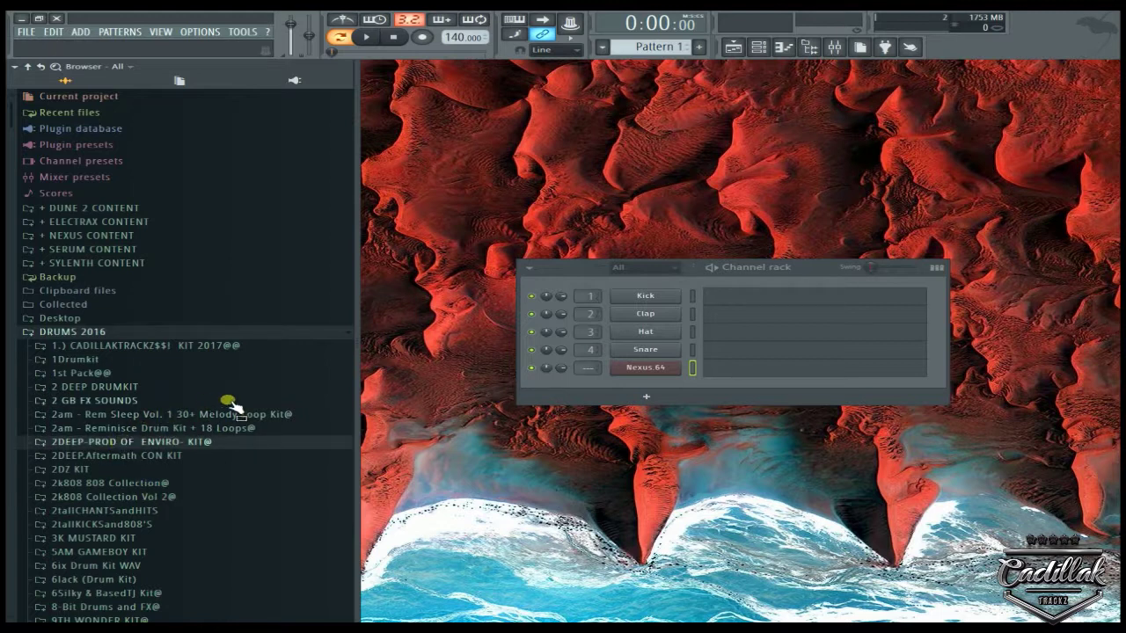
Step: Expand the 2am Reminisce drum kit folder
click(97, 428)
click(105, 429)
right_click(107, 444)
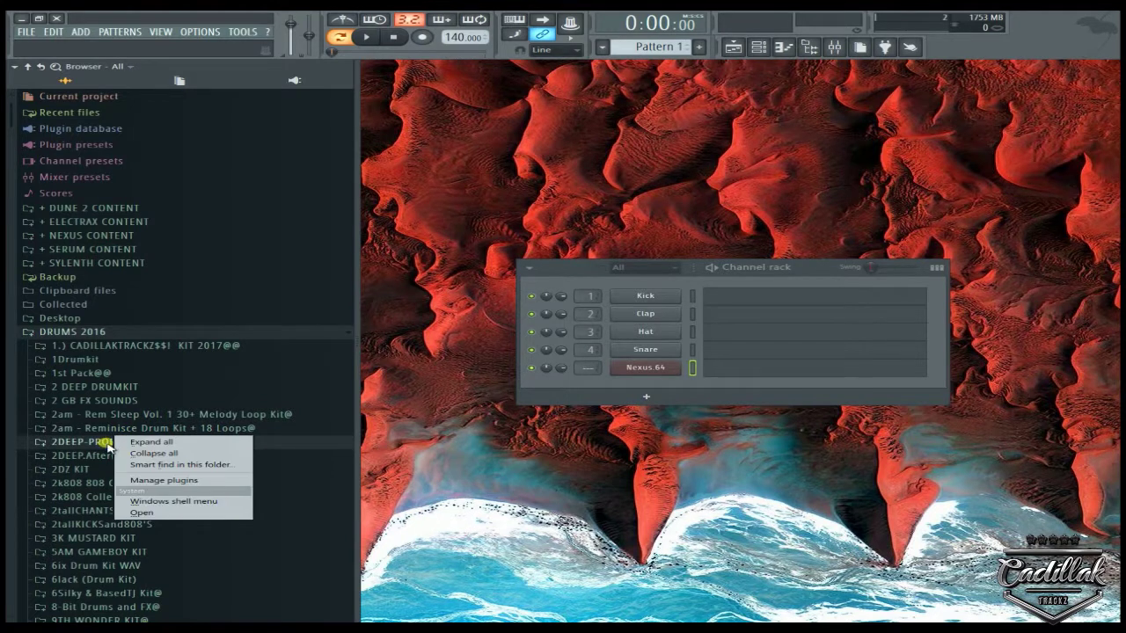
click(79, 445)
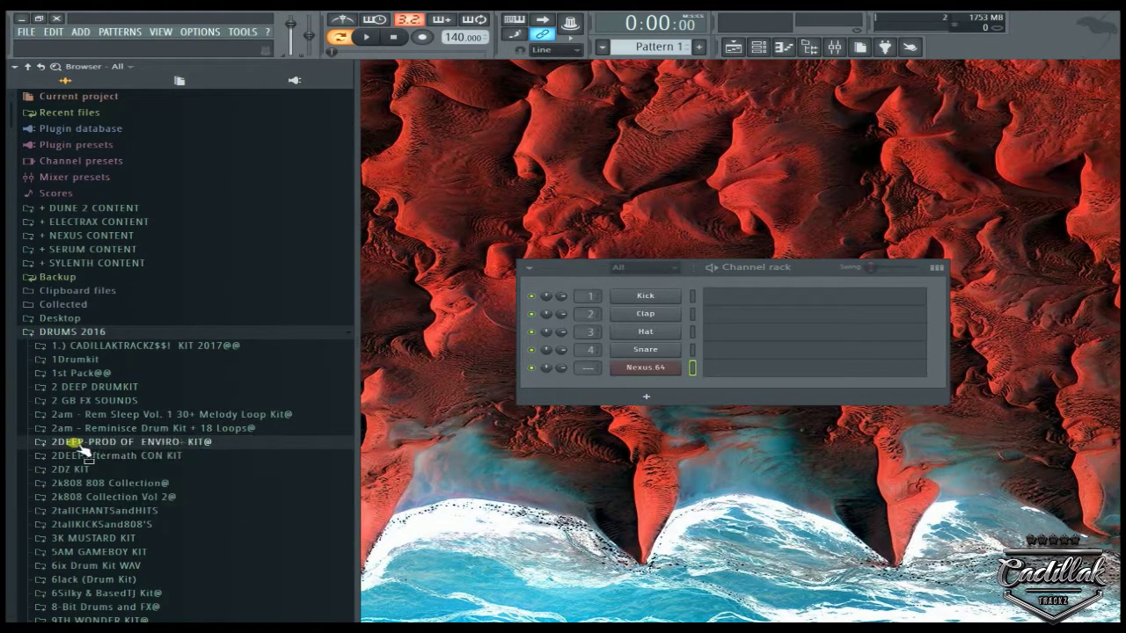
click(156, 431)
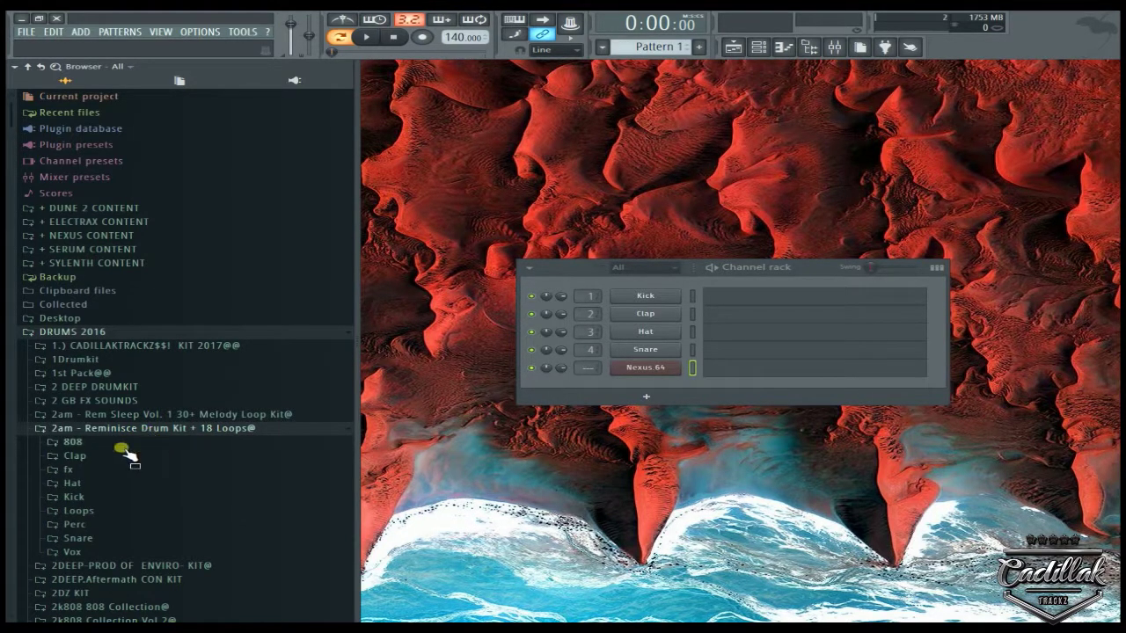
Step: Expand the kit's Hat, Perc and Snare sample folders
click(80, 483)
scroll(156, 369, down, 10)
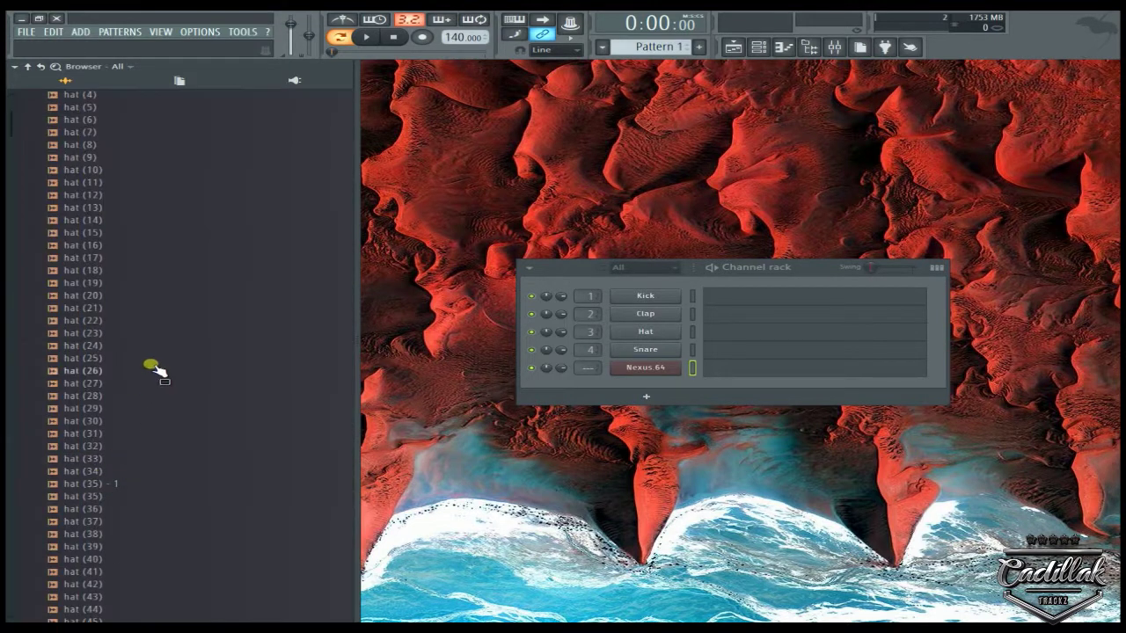
scroll(150, 309, up, 10)
scroll(121, 327, down, 12)
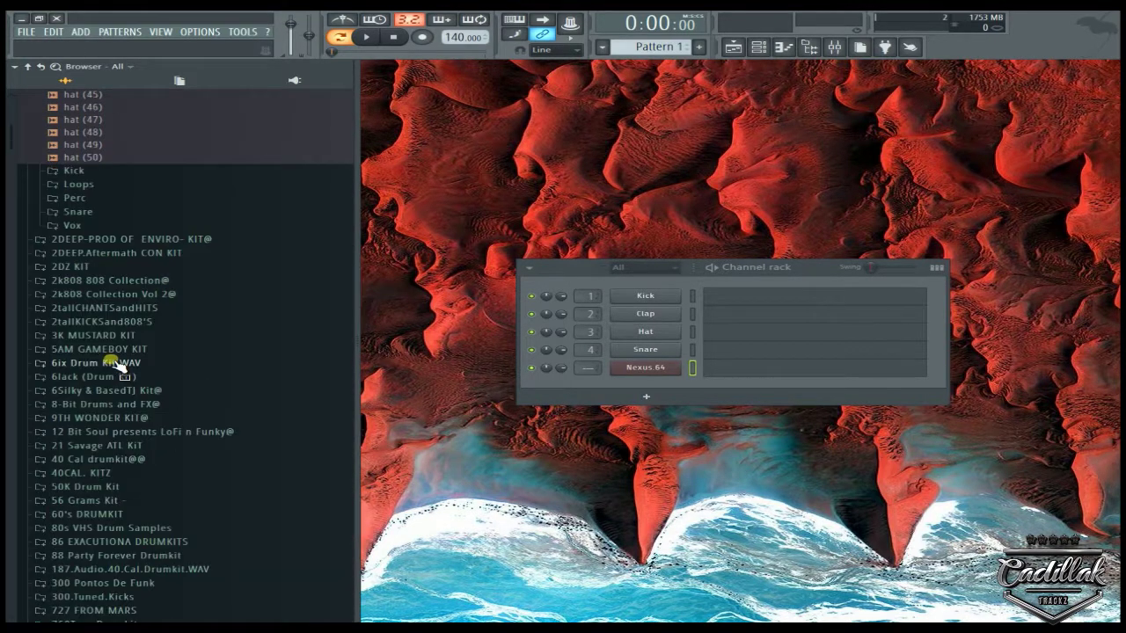
click(84, 196)
scroll(120, 310, down, 12)
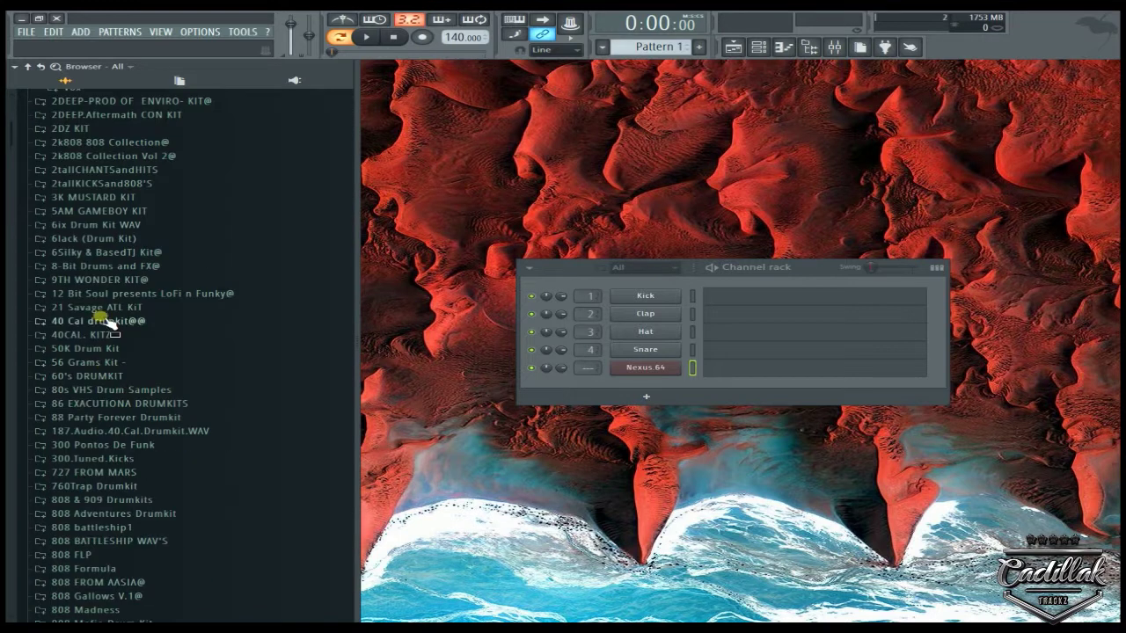
scroll(63, 113, up, 6)
click(97, 304)
scroll(132, 352, down, 15)
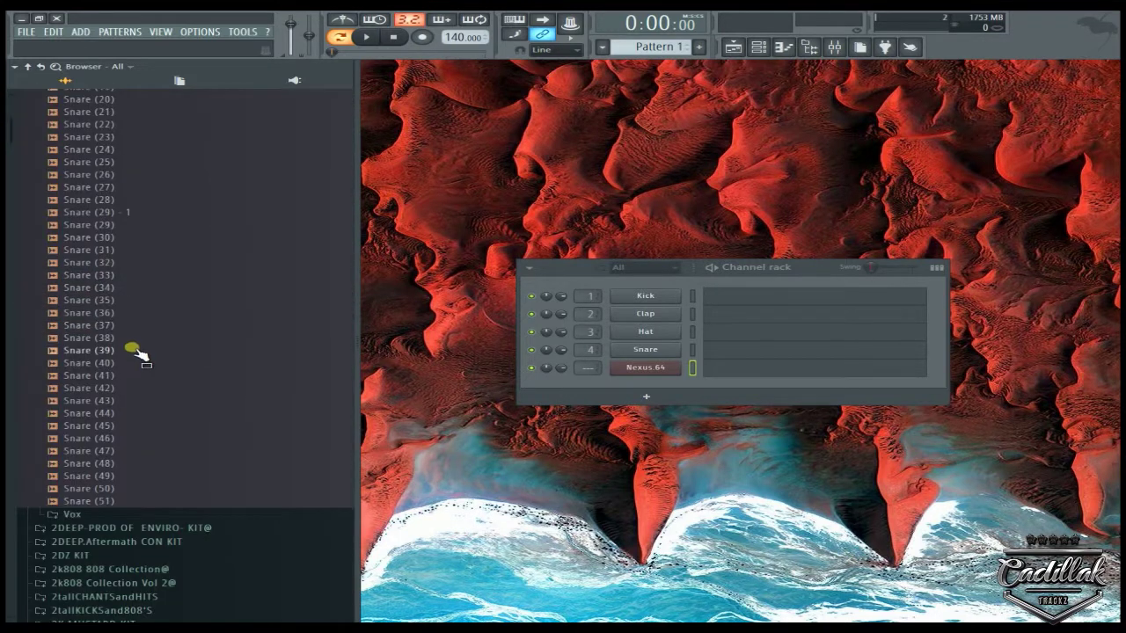
Step: Open 86 EXACUTIONA DRUMKITS > 65 Drum Samples to list the Surfjira sample files
click(108, 312)
scroll(166, 326, down, 6)
scroll(132, 290, down, 2)
click(97, 240)
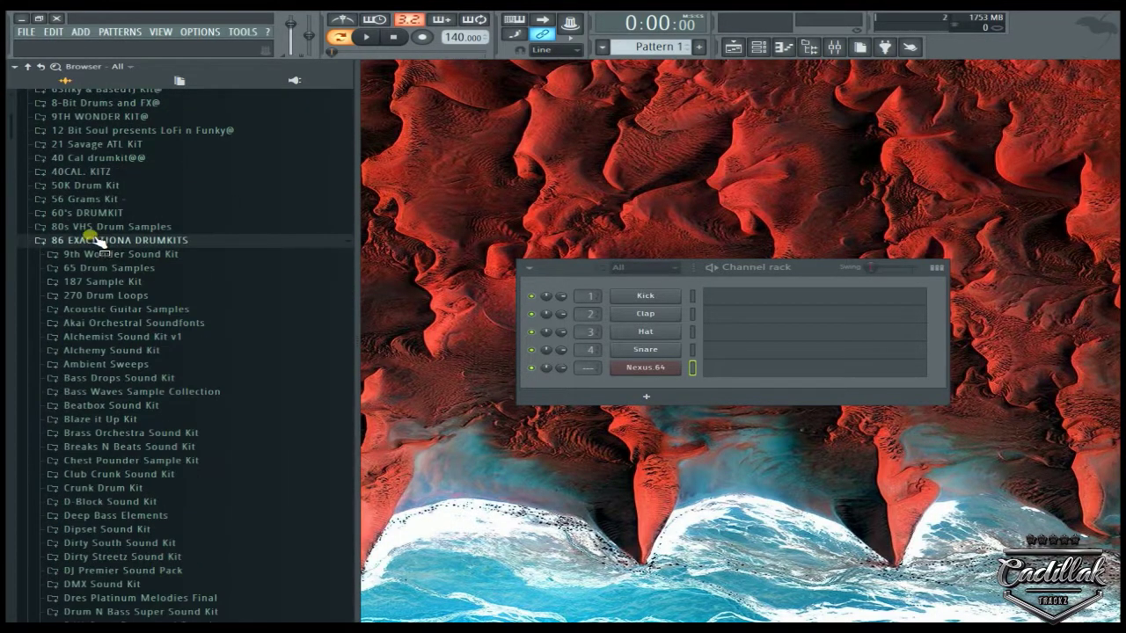
click(110, 268)
click(120, 282)
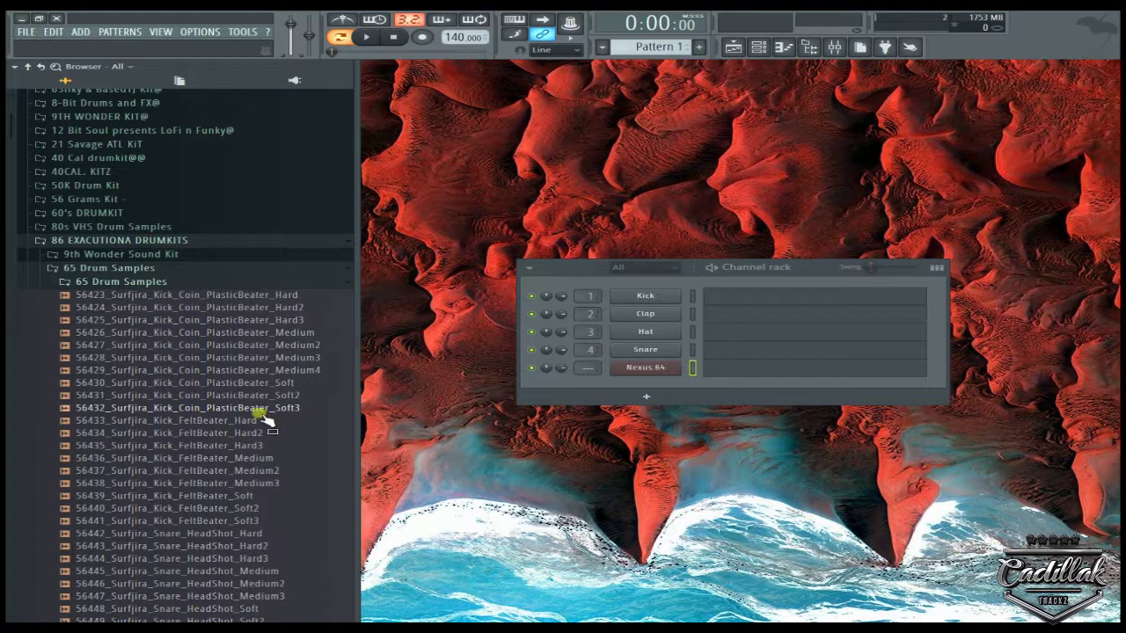
Step: Fold the browser tree back to its top-level folders
scroll(194, 246, up, 5)
scroll(117, 156, up, 3)
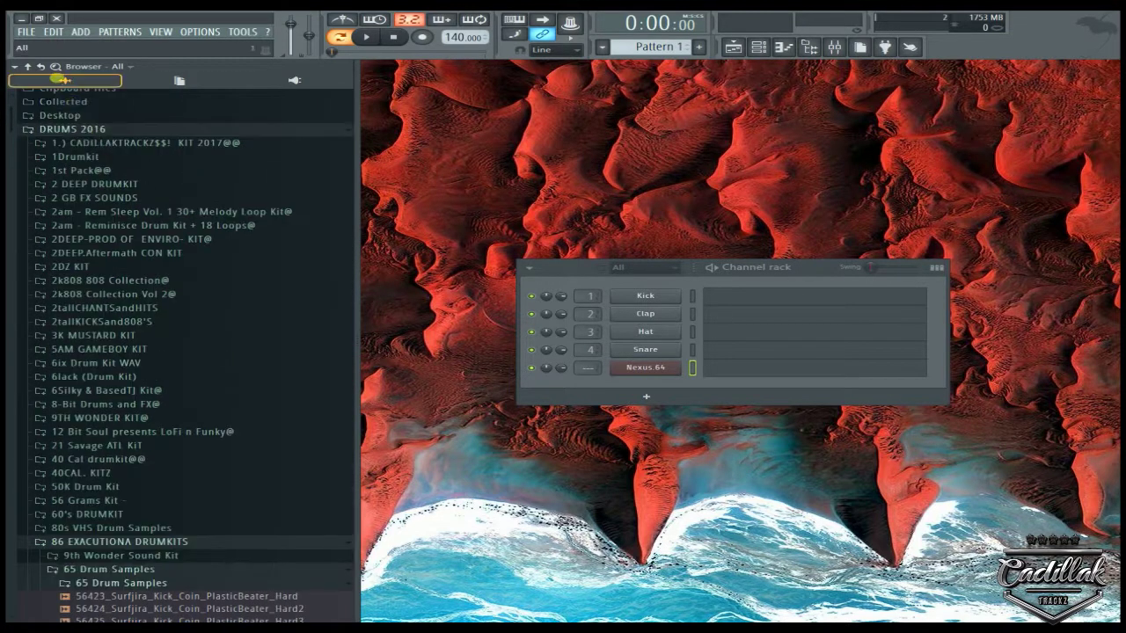
click(28, 67)
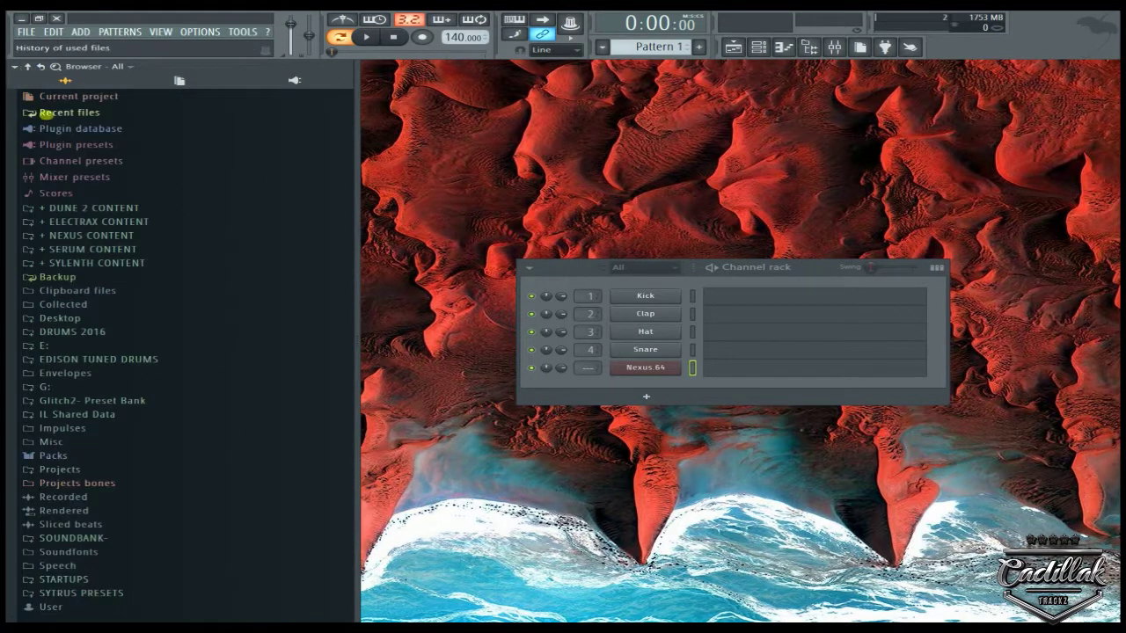
Step: Run Smart find in the DRUMS 2016 folder to reach the Surfjira PlasticBeater kick sample
right_click(95, 335)
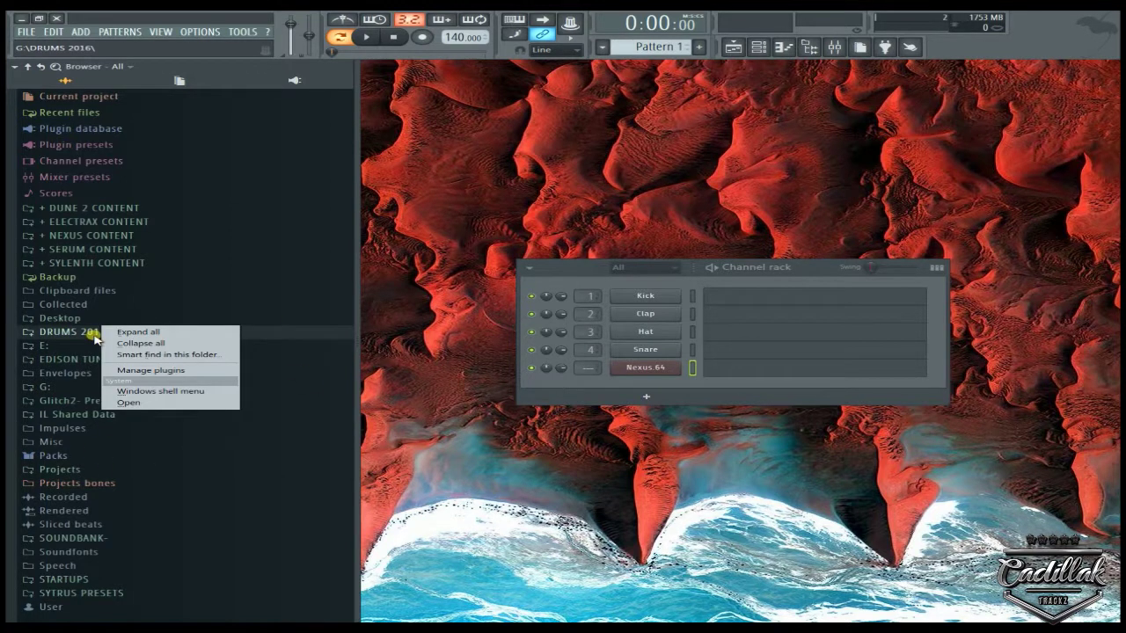
click(159, 355)
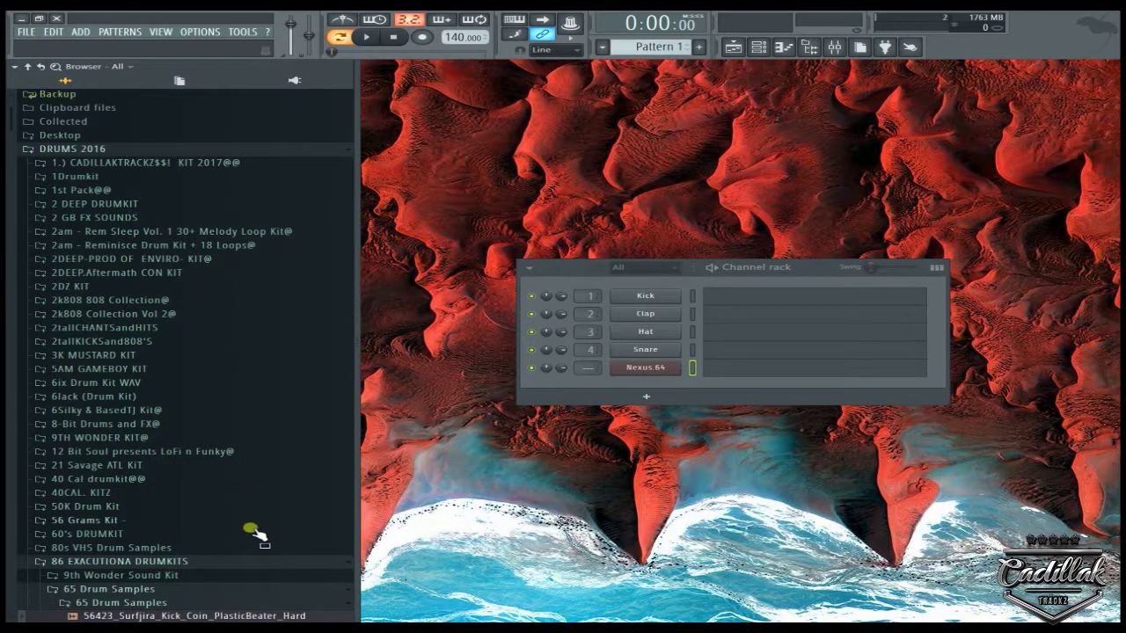
Step: Collapse the 65 Drum Samples folder, clearing the plastic beater search
mouse_move(279, 613)
mouse_down()
mouse_move(268, 621)
mouse_move(322, 507)
mouse_move(325, 320)
mouse_up()
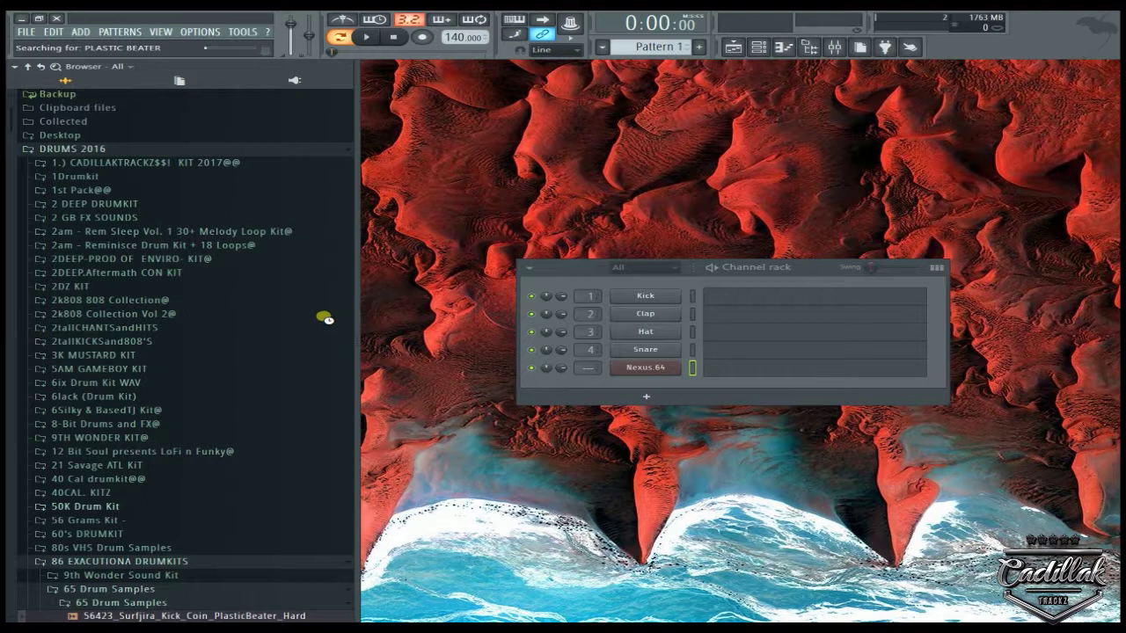
click(318, 593)
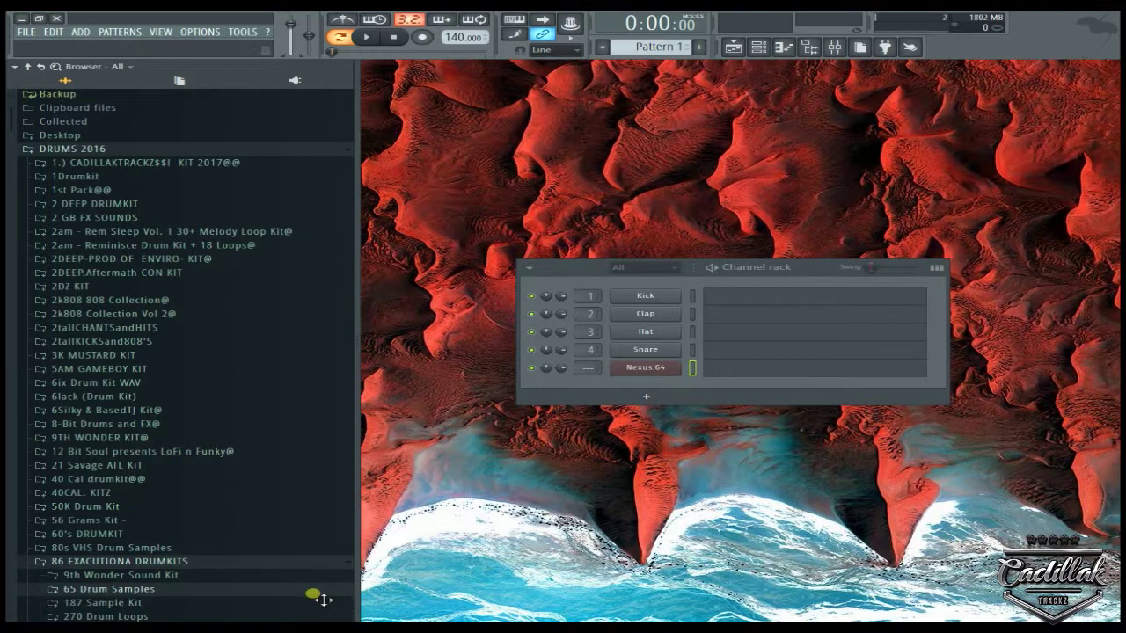
Step: Start a new Smart find in DRUMS 2016, typing 'maiowashy'
right_click(138, 147)
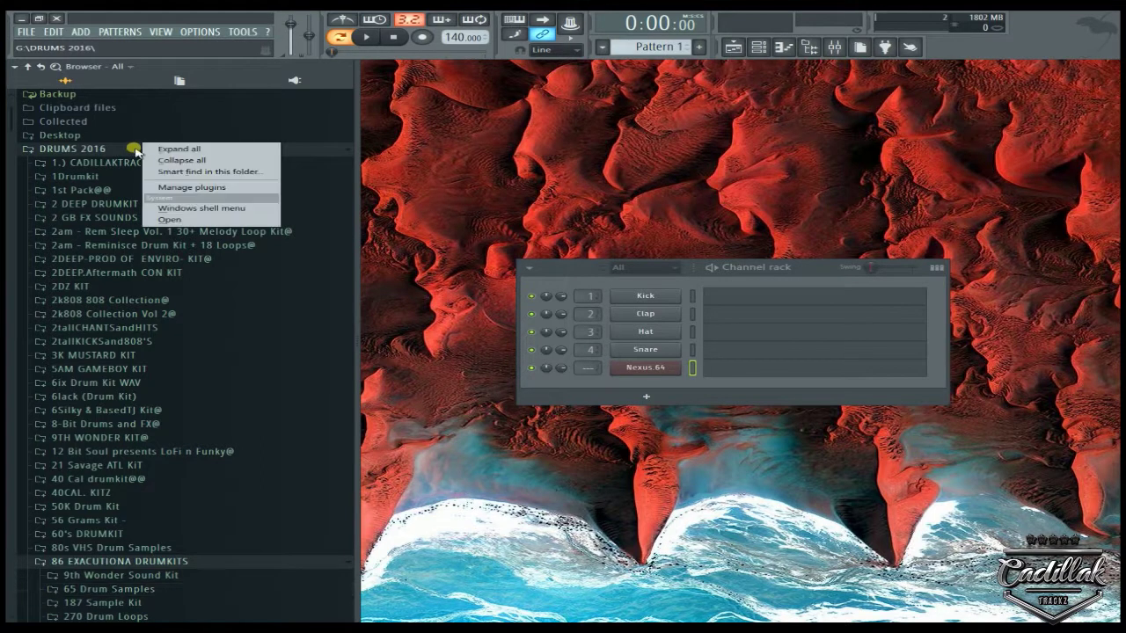
click(186, 173)
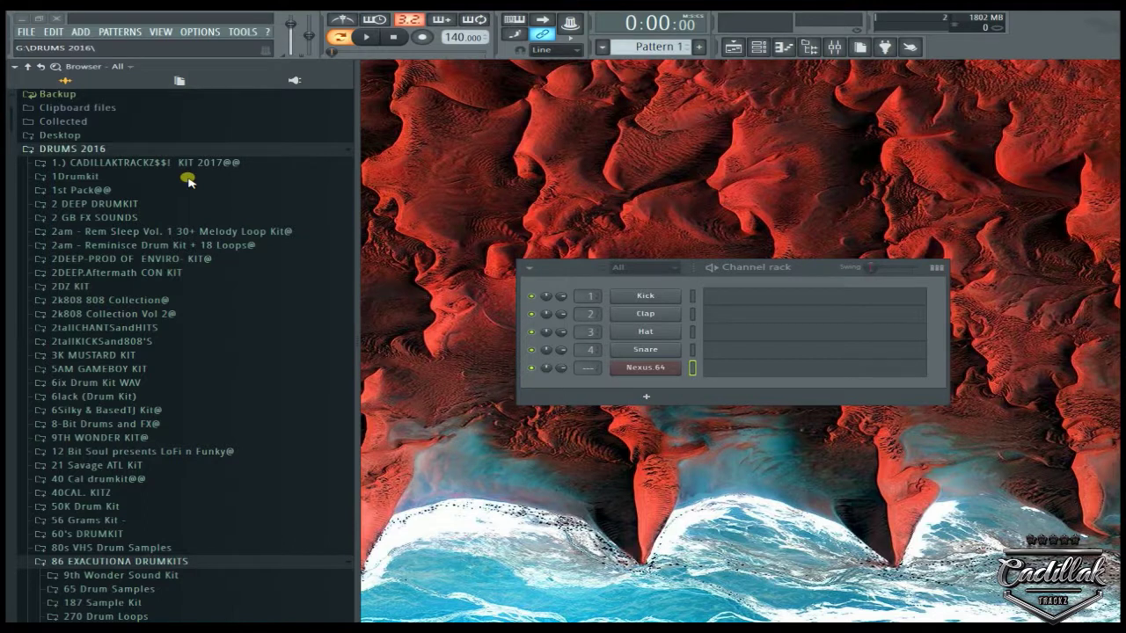
text(maio)
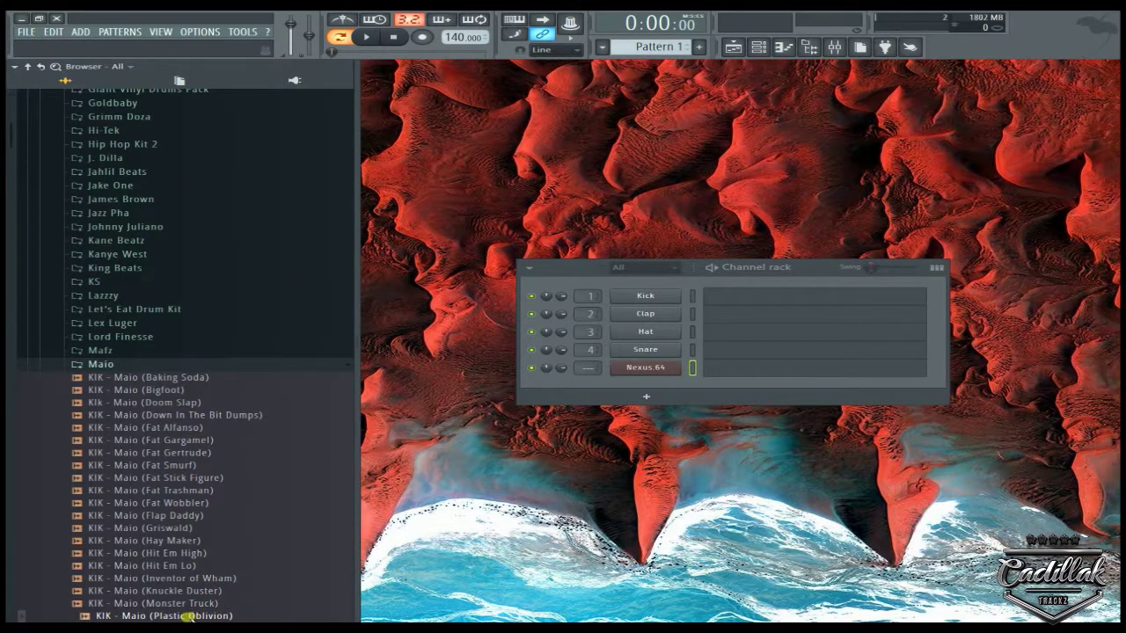
text(washy)
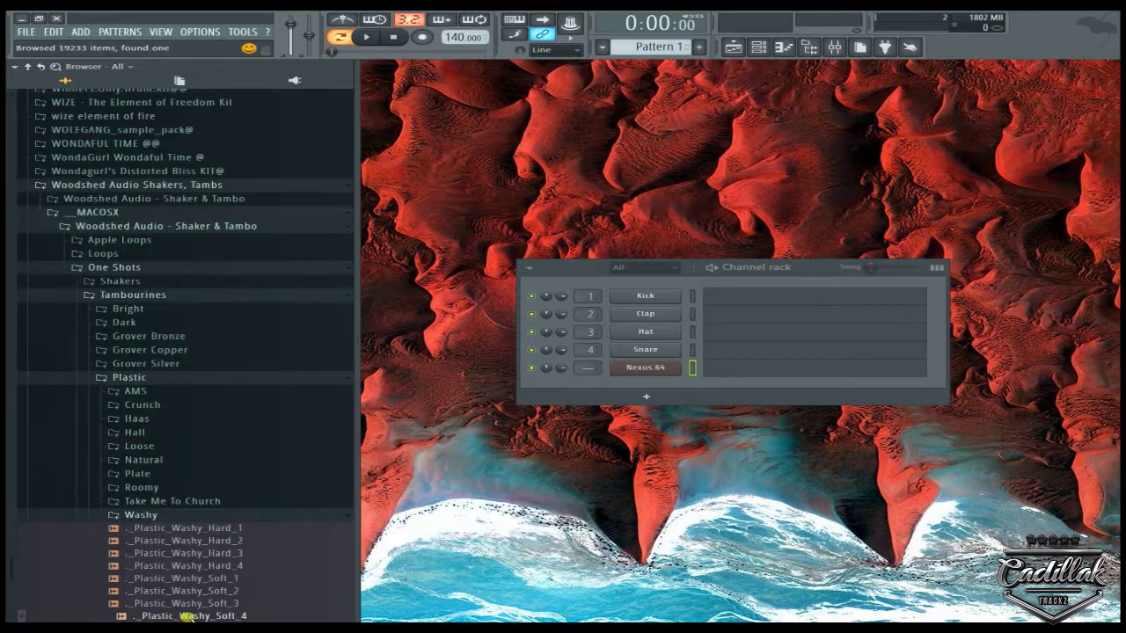
Step: Audition the Plastic Washy, Take Me To Church, Roomy, Plate, Natural, Loose and Hall samples
key(Up)
key(Up)
key(Up)
key(Up)
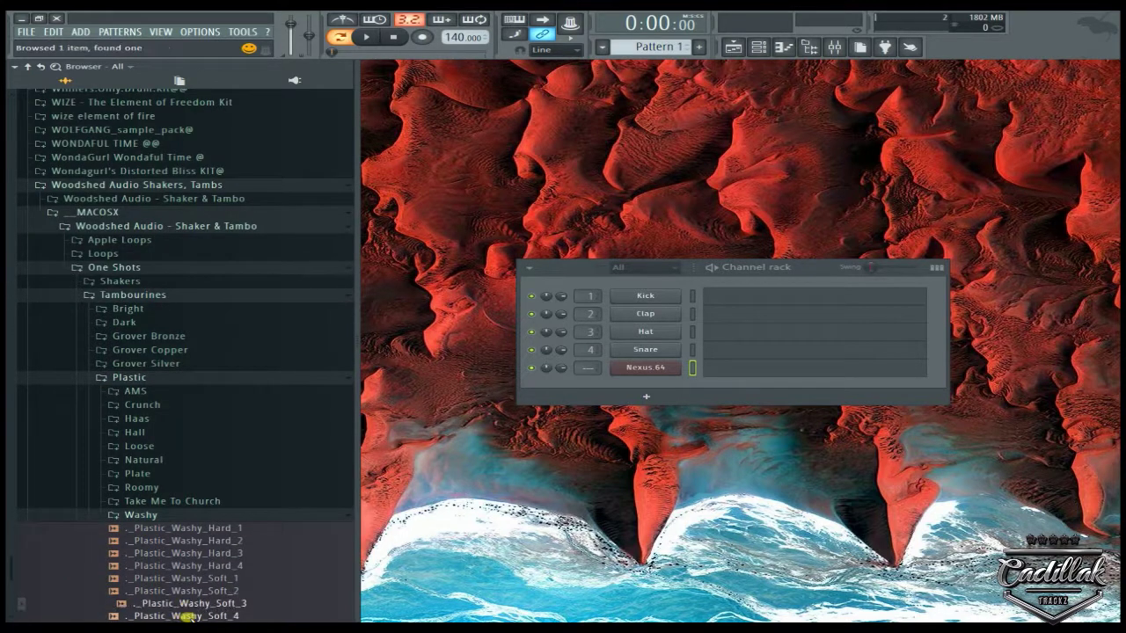
key(Up)
key(Up)
key(Up)
key(Up)
key(Up)
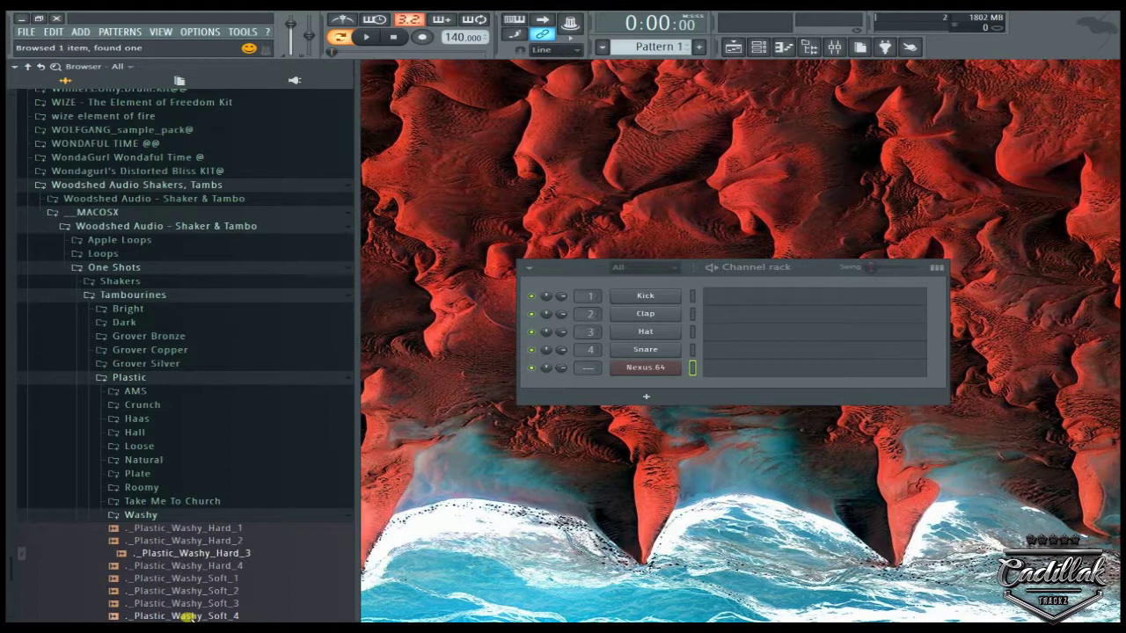
key(Up)
key(Up)
key(Up)
key(Up)
key(Up)
key(Up)
key(Up)
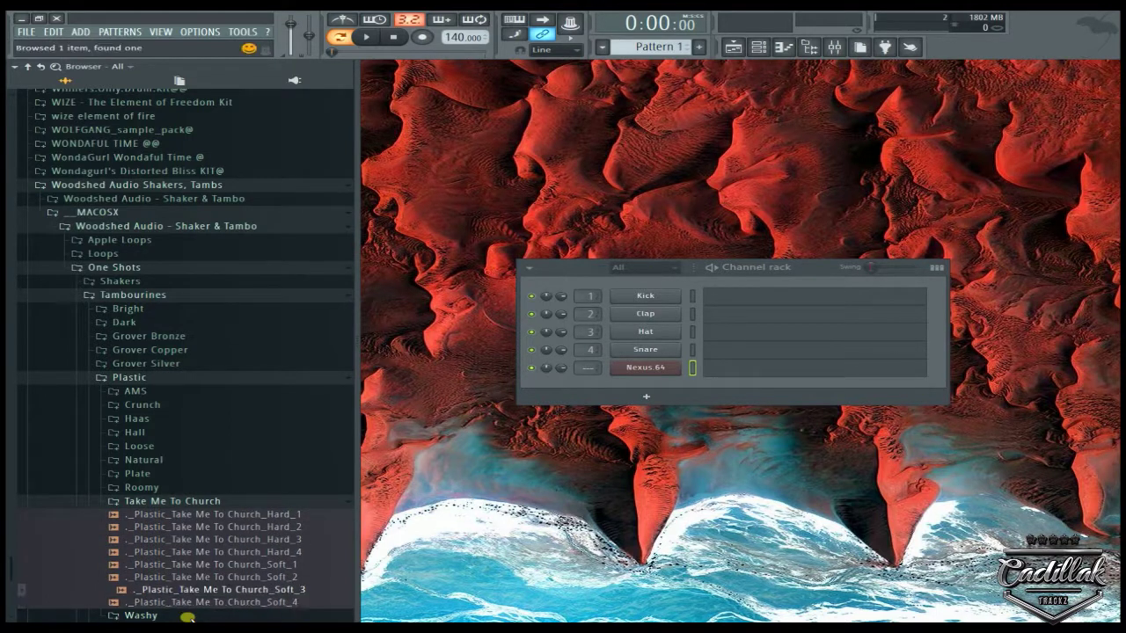
key(Up)
key(Up)
key(Up)
key(Up)
key(Up)
key(Up)
key(Up)
key(Up)
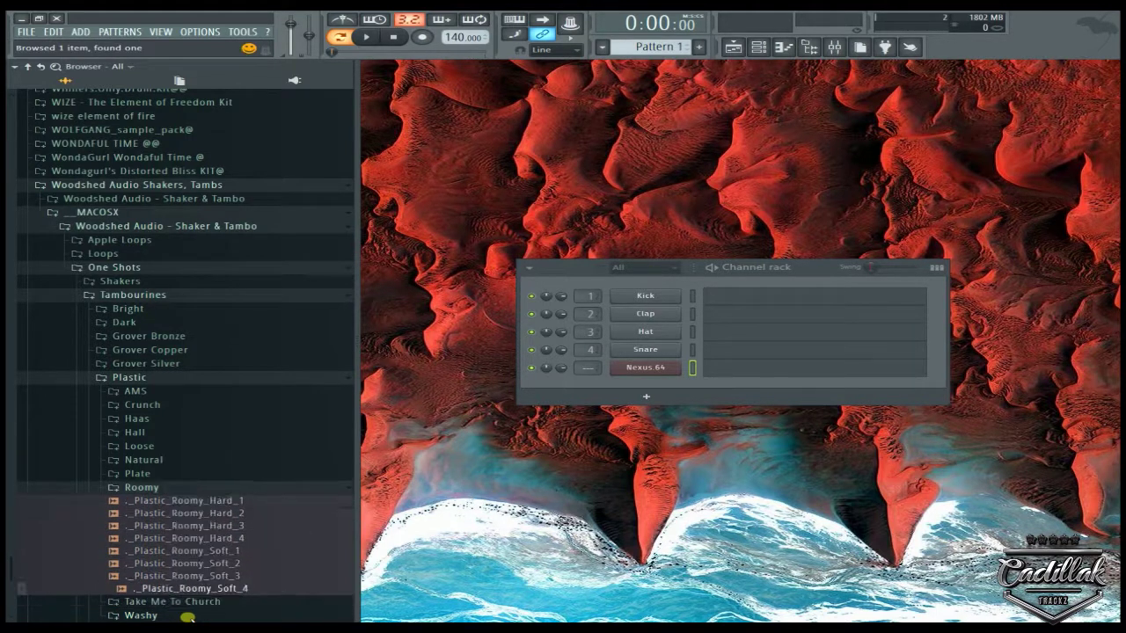
key(Up)
key(Up)
key(Up)
key(Up)
key(Up)
key(Up)
key(Up)
key(Up)
key(Up)
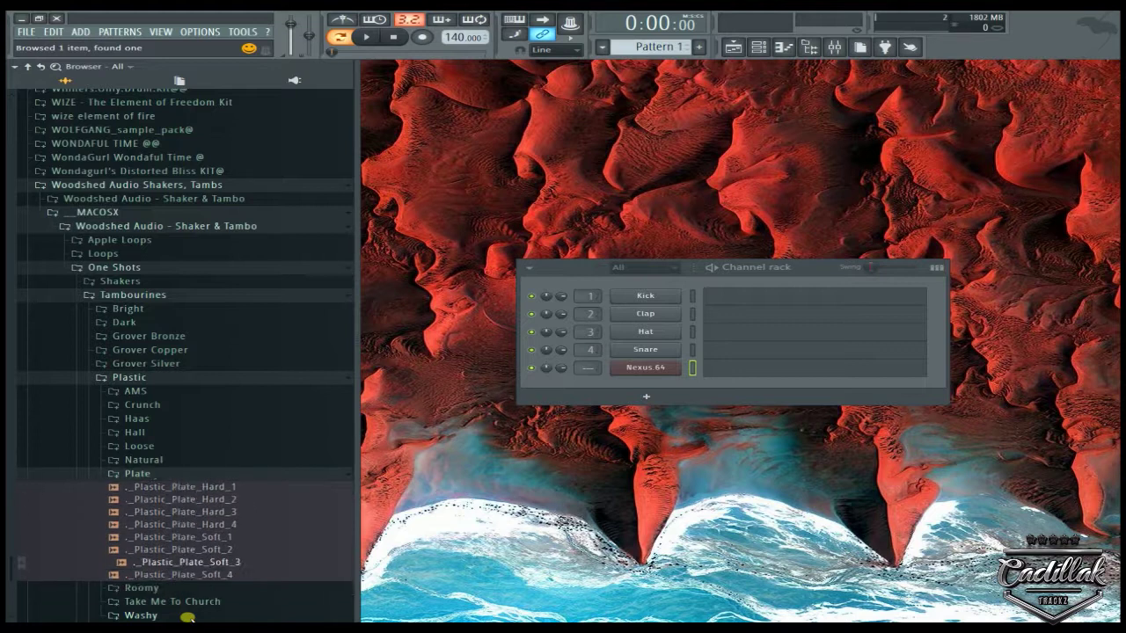
key(Up)
key(Up)
key(Up)
key(Up)
key(Up)
key(Up)
key(Up)
key(Up)
key(Up)
key(Up)
key(Up)
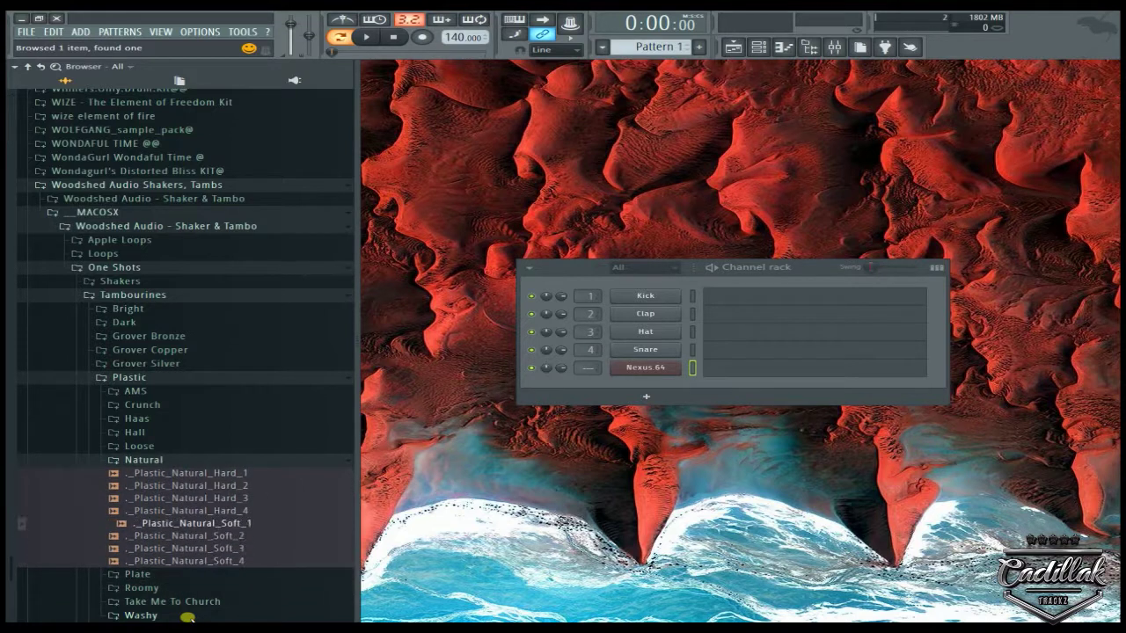
key(Up)
key(Up)
key(Up)
key(Up)
key(Up)
key(Up)
key(Up)
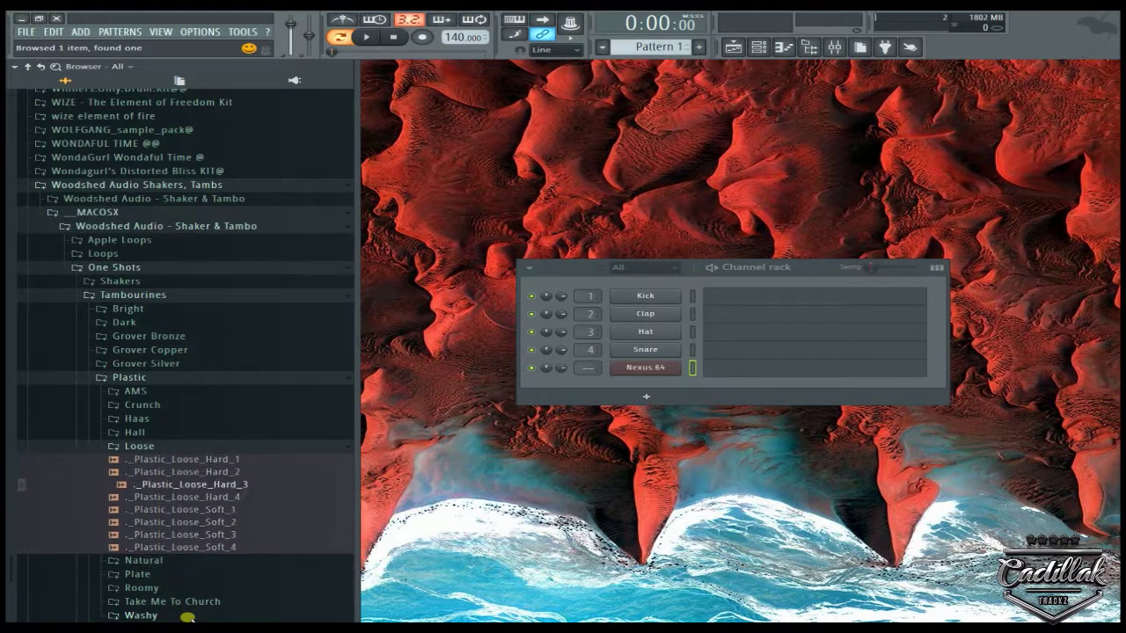
key(Up)
key(Up)
key(Up)
key(Up)
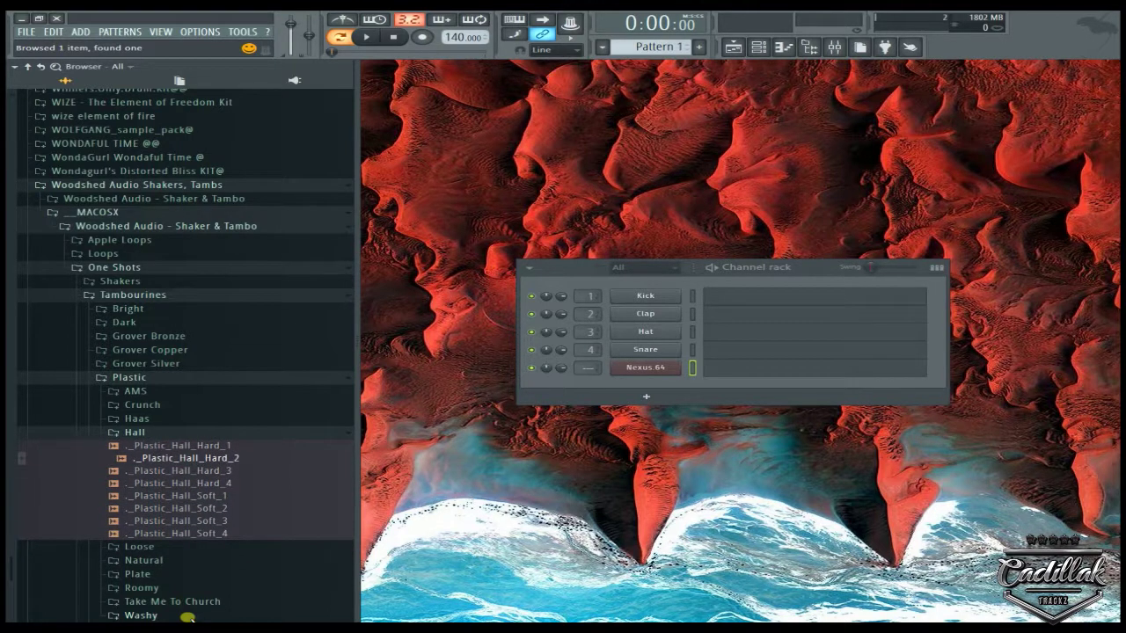
Step: Step back down through the Hall, Loose and Roomy samples to the PlasticBeater kicks
key(Up)
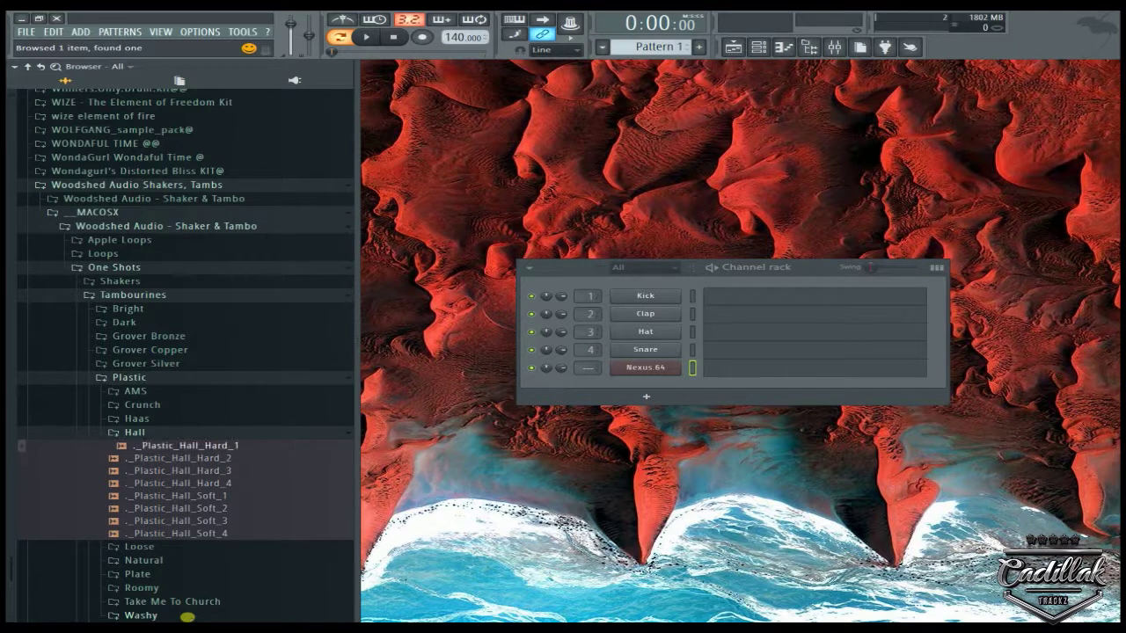
key(Down)
key(Down)
key(Down)
key(Down)
key(Down)
key(Down)
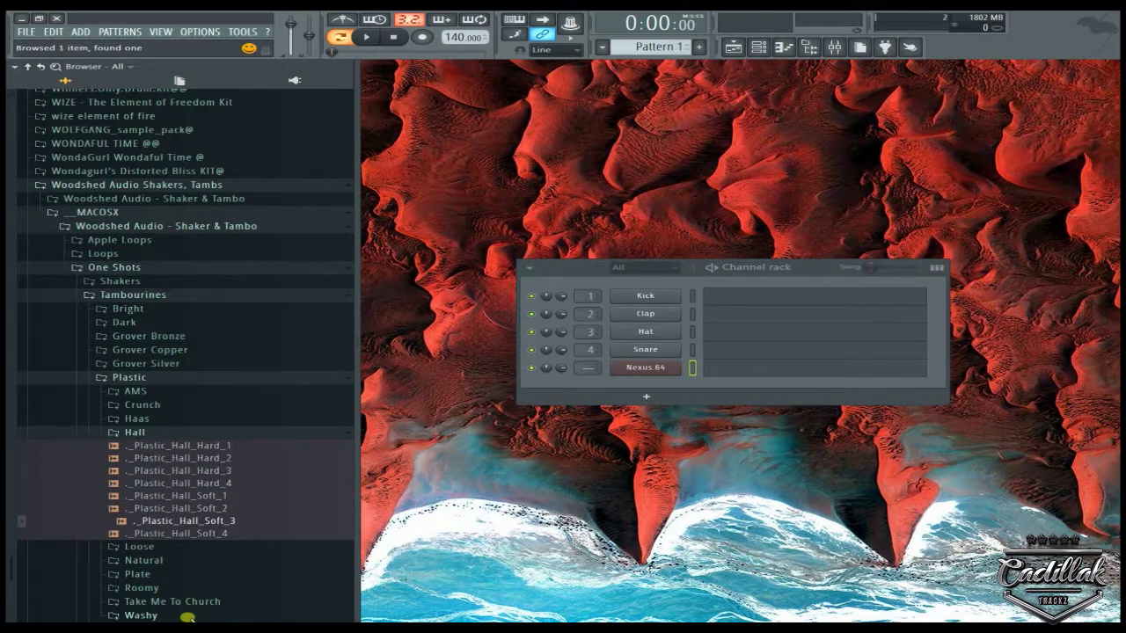
key(Up)
key(Up)
key(Up)
key(Up)
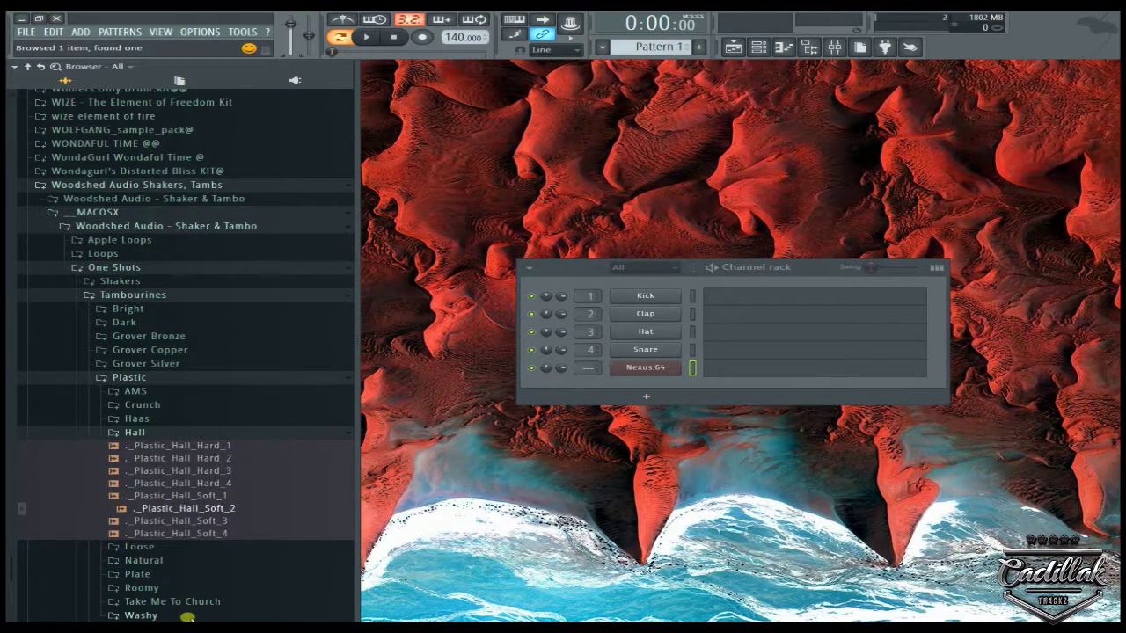
key(Down)
key(Down)
key(Down)
key(Down)
key(Down)
key(Down)
key(Down)
key(Down)
key(Down)
key(Down)
key(Down)
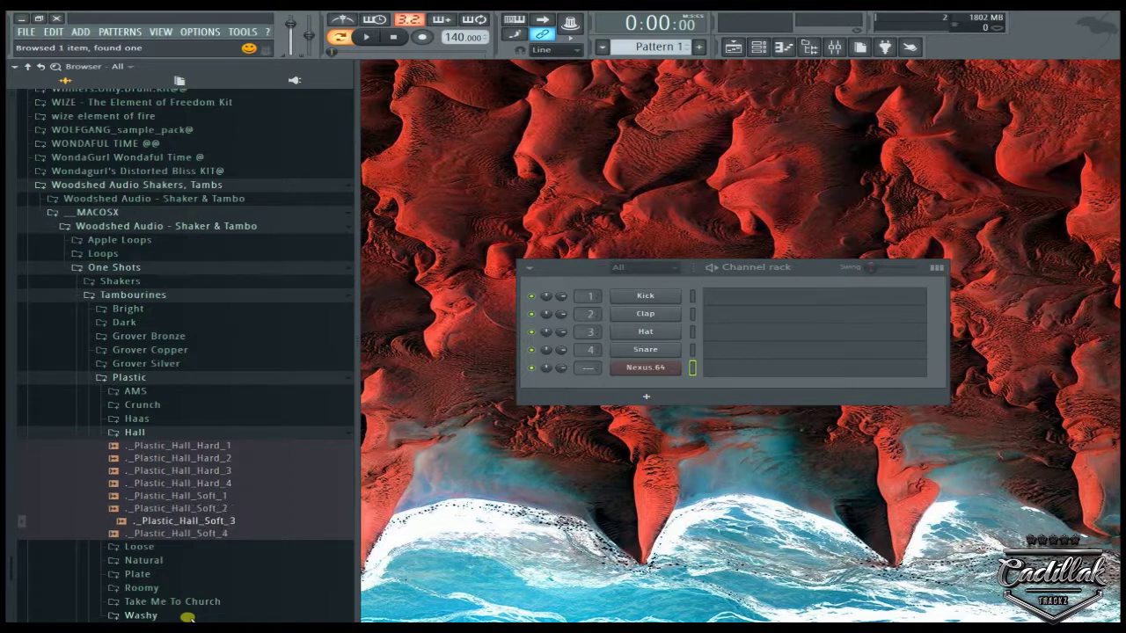
key(Down)
key(Down)
key(Down)
key(Down)
key(Down)
key(Down)
key(Down)
key(Down)
key(Down)
key(Down)
key(Down)
key(Down)
key(Down)
key(Down)
key(Down)
key(Down)
key(Down)
key(Down)
key(Down)
key(Down)
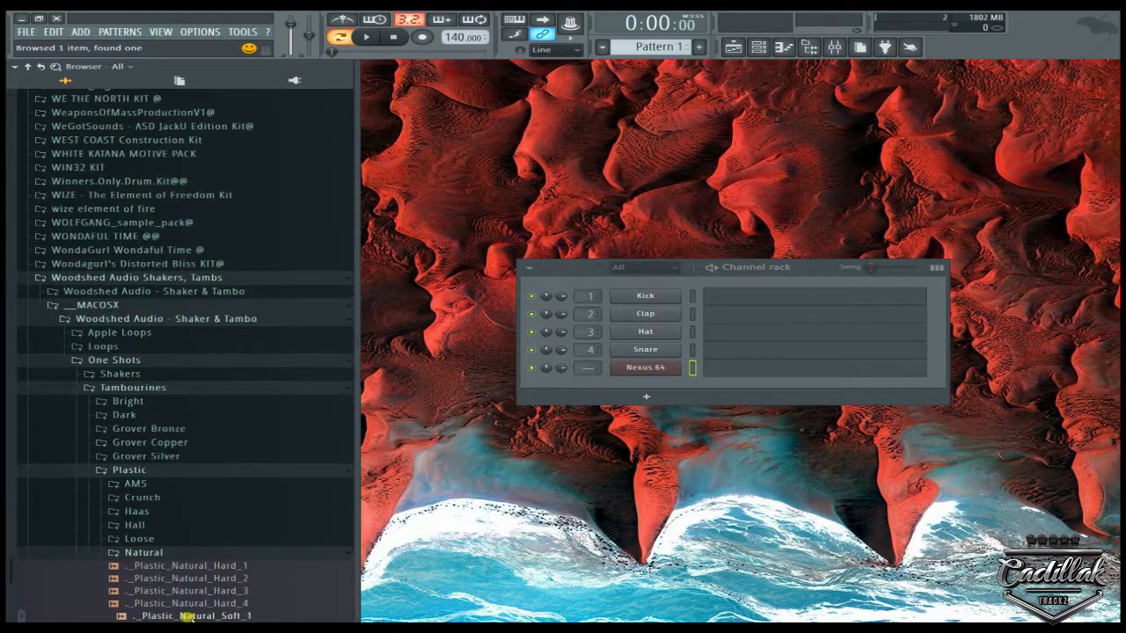
key(Down)
key(Down)
key(Down)
key(Down)
key(Down)
key(Down)
key(Down)
key(Down)
key(Down)
key(Down)
key(Down)
key(Down)
key(Down)
key(Down)
key(Down)
key(Down)
key(Down)
key(Down)
key(Down)
key(Down)
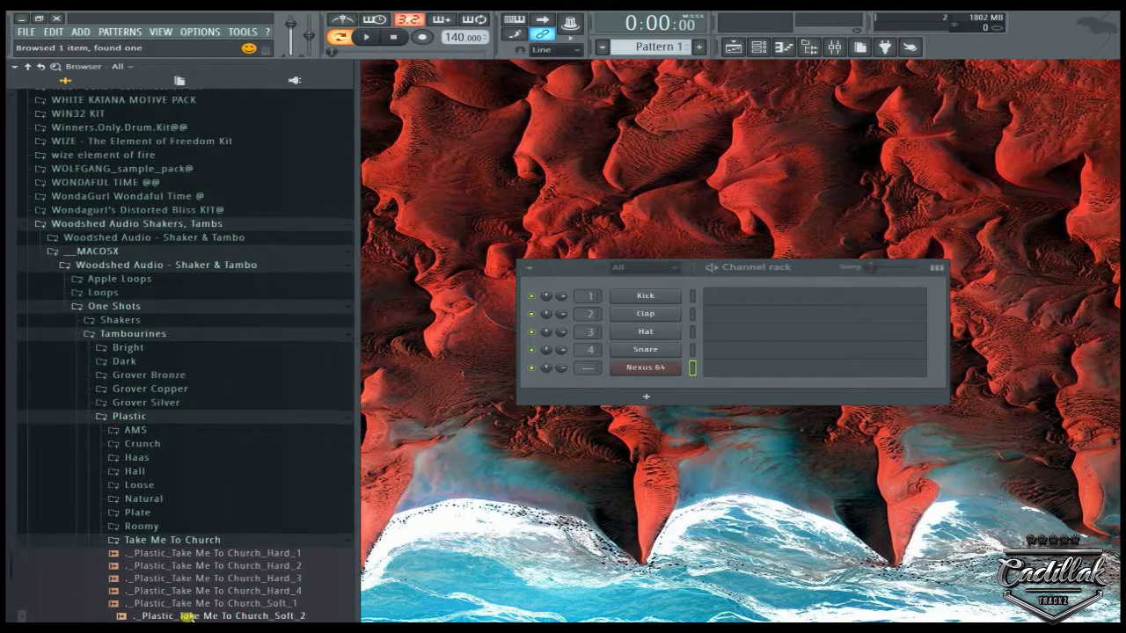
key(Down)
key(Down)
key(Down)
key(Down)
key(Down)
key(Down)
key(Down)
key(Down)
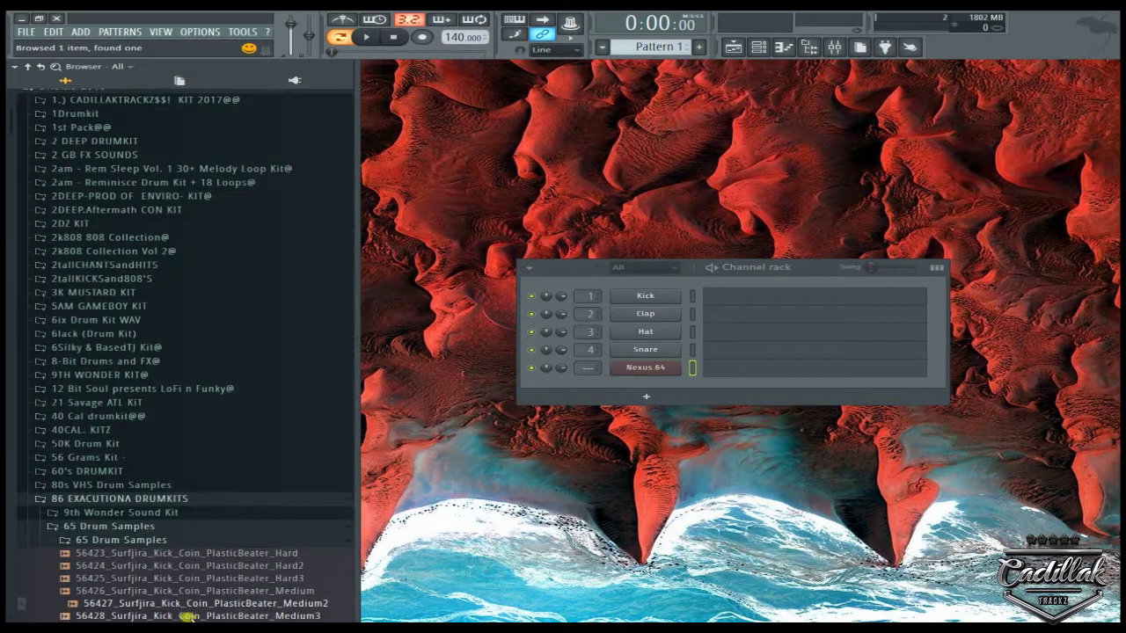
key(Down)
key(Down)
key(Down)
key(Down)
key(Down)
key(Down)
key(Down)
key(Down)
key(Down)
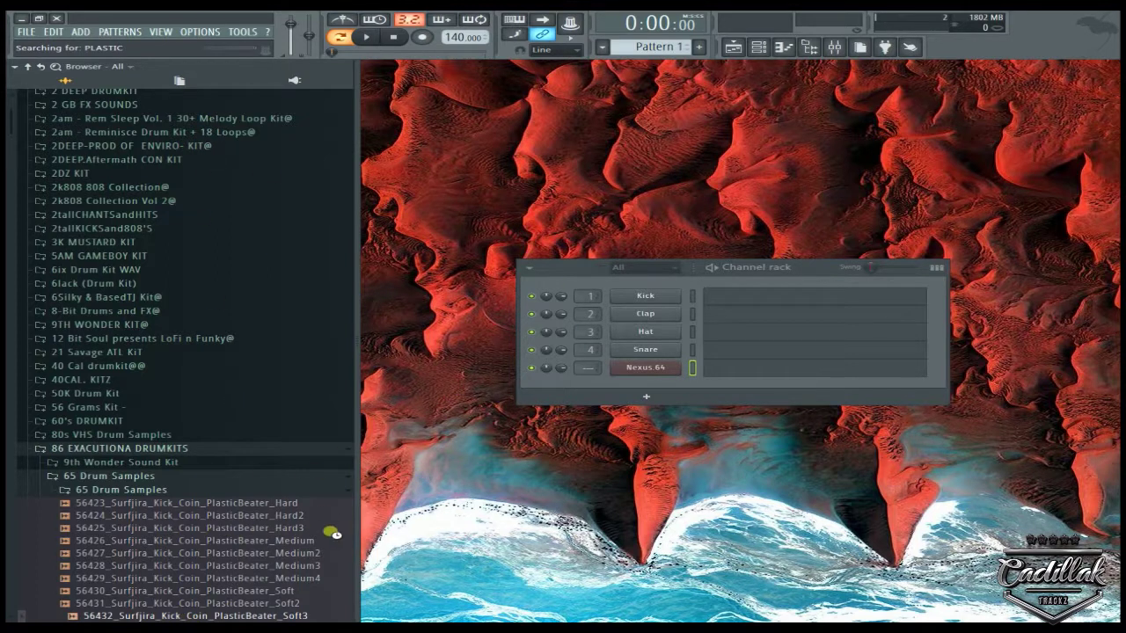
Step: Jump to the next plastic match, 'Playing with plastic', then open and dismiss the #rare folder options
key(Down)
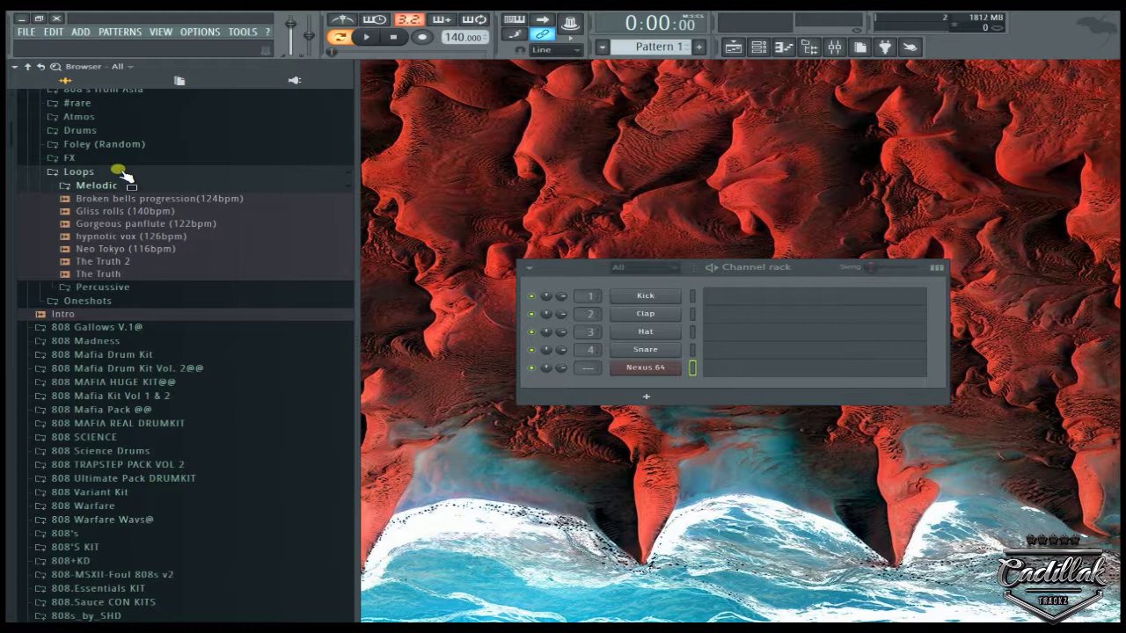
right_click(102, 107)
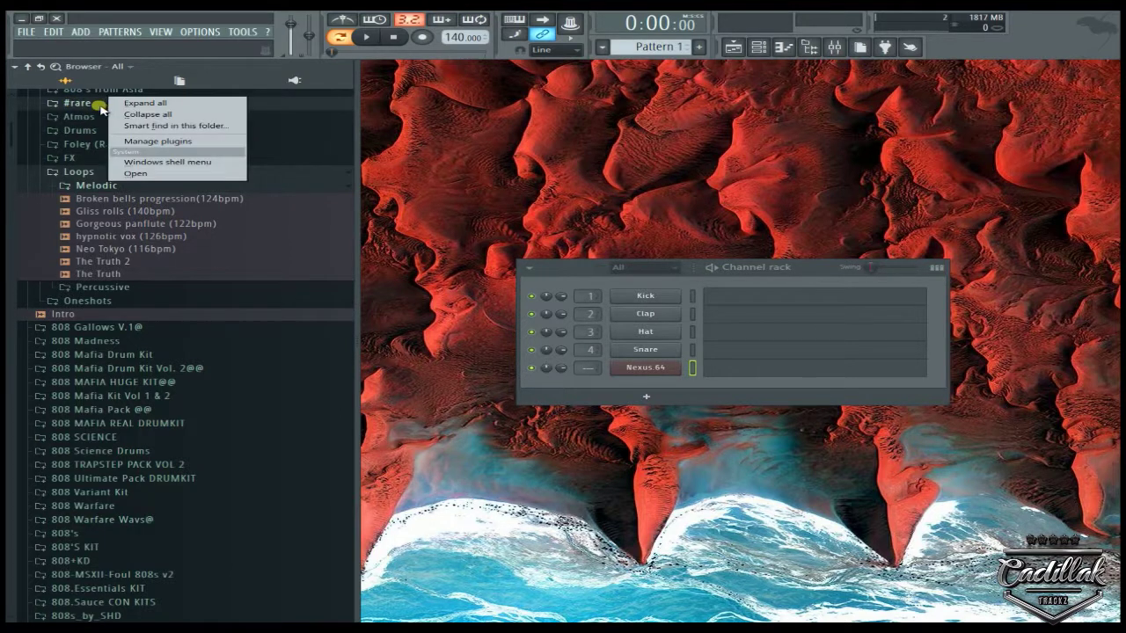
click(204, 126)
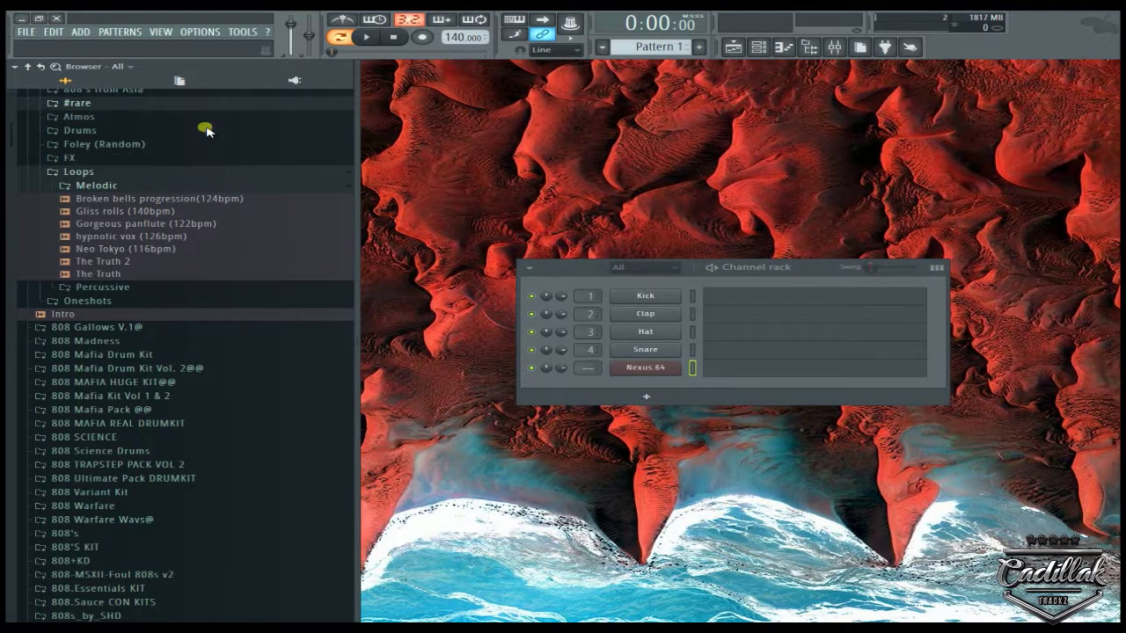
click(777, 211)
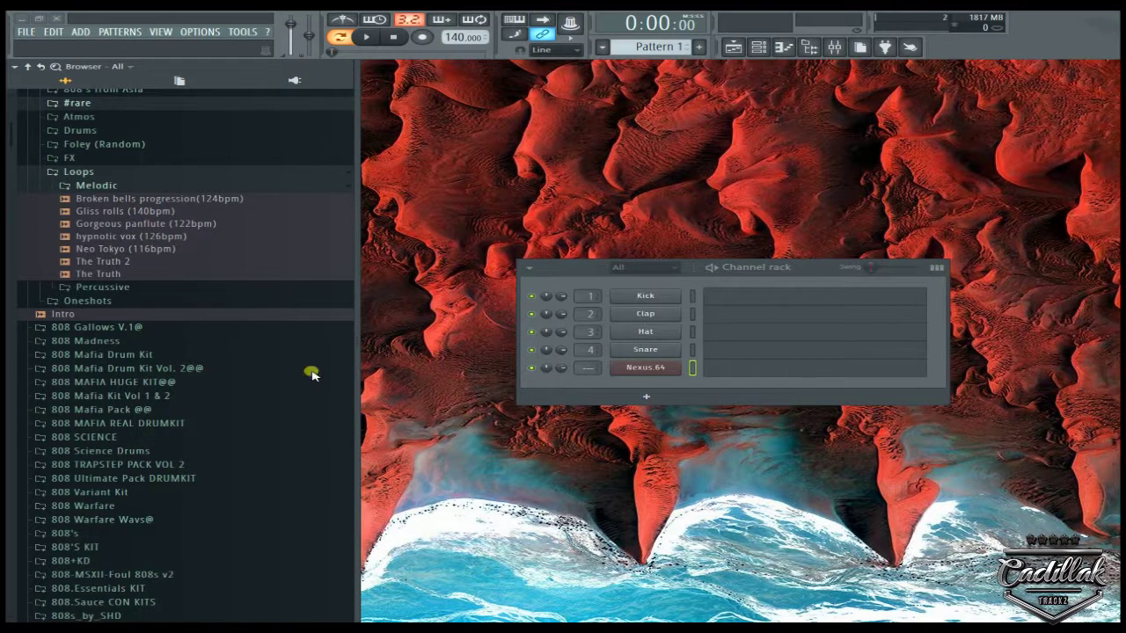